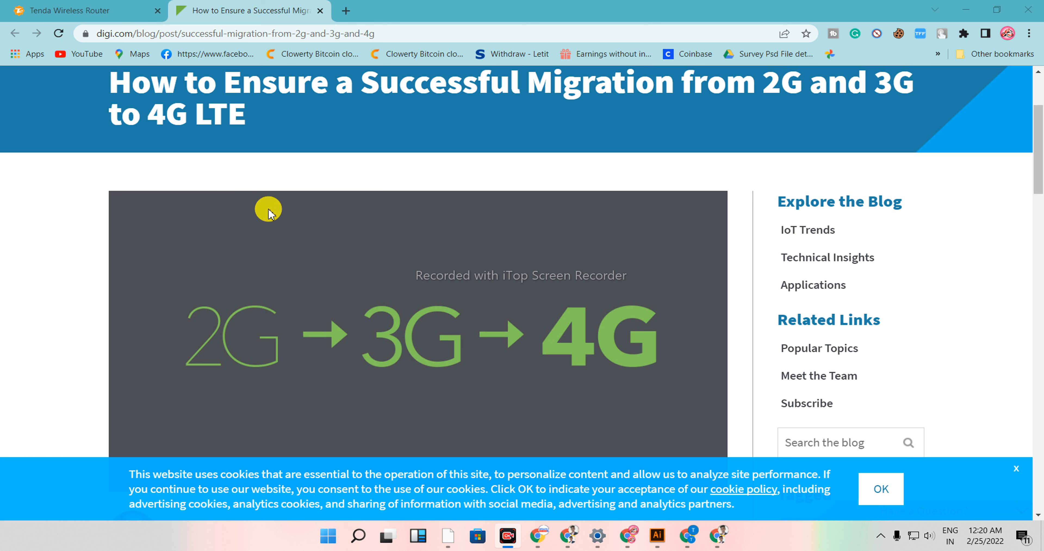
scroll(272, 217, "down", 3)
scroll(273, 216, "up", 3)
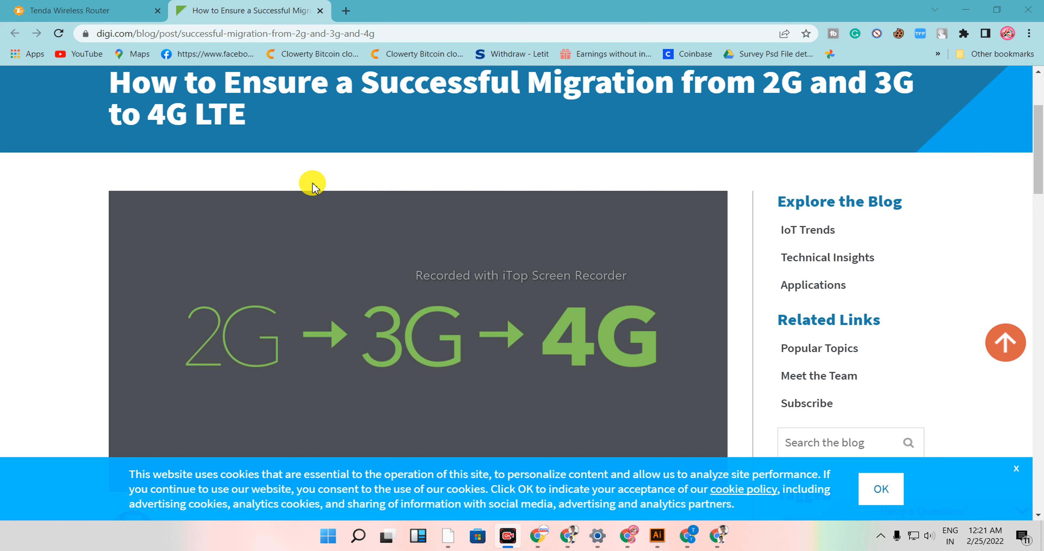
scroll(319, 277, "down", 3)
scroll(317, 297, "up", 3)
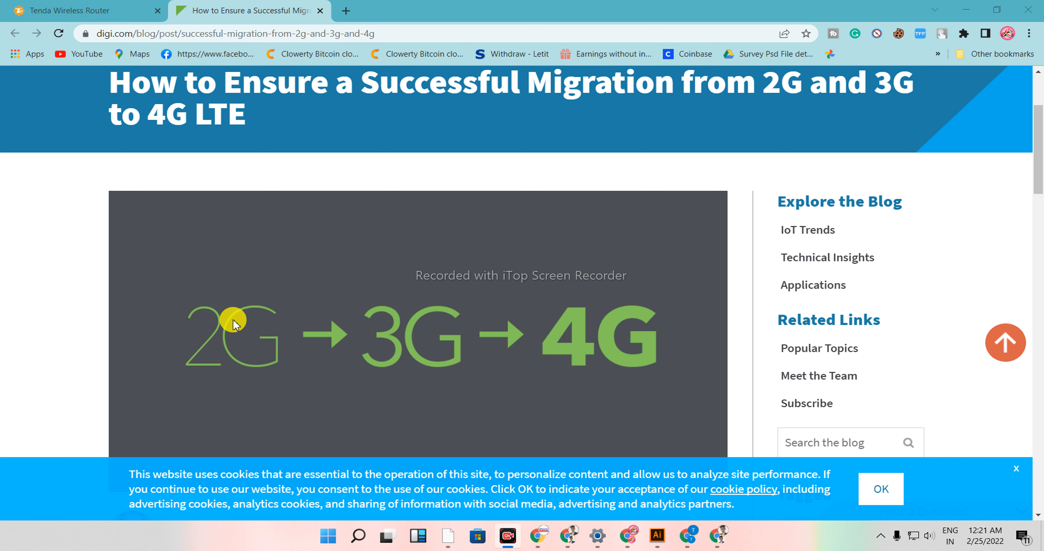
Switch to the Tenda router admin page at 192.168.0.1 and open its Status page
left_click(39, 8)
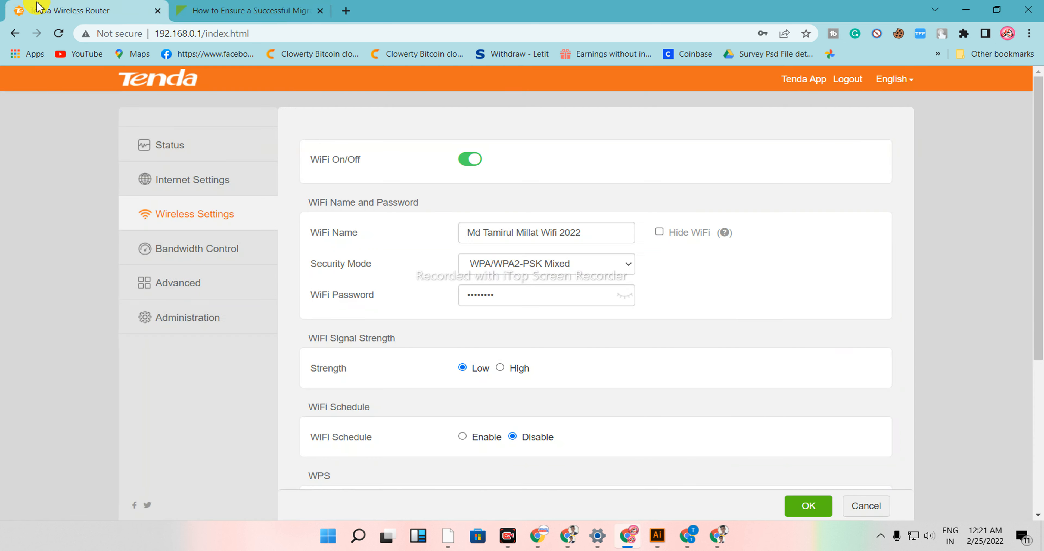
scroll(510, 314, "down", 3)
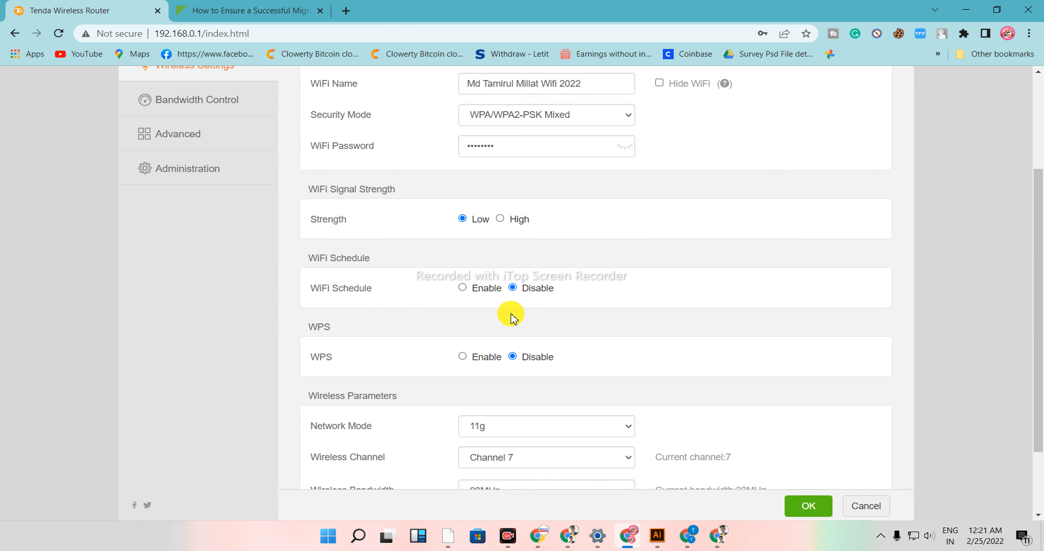
scroll(510, 316, "up", 3)
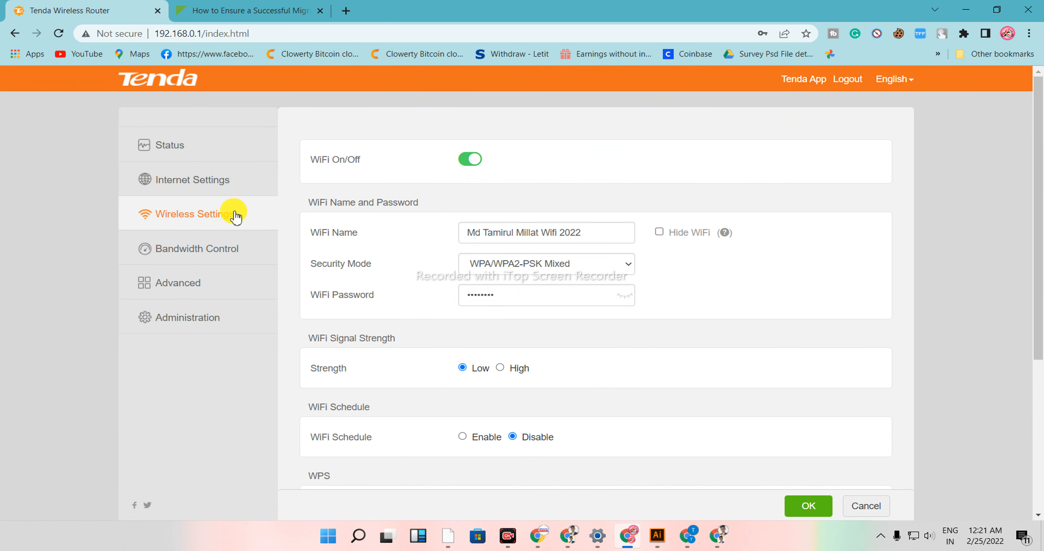
left_click(157, 153)
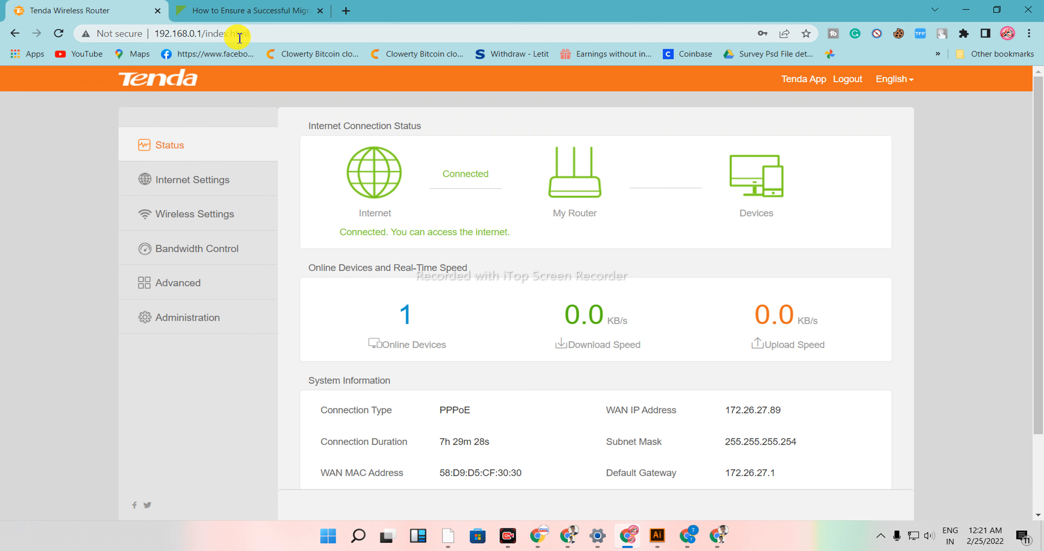
left_click_drag(255, 34, 129, 36)
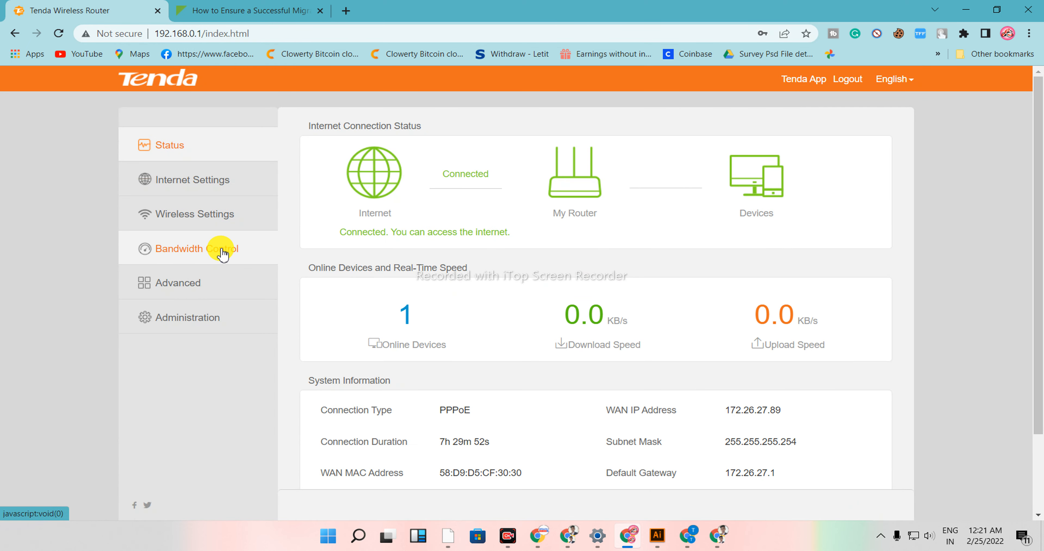
Open the router's Wireless Settings and review the options down to the wireless parameters
left_click(237, 221)
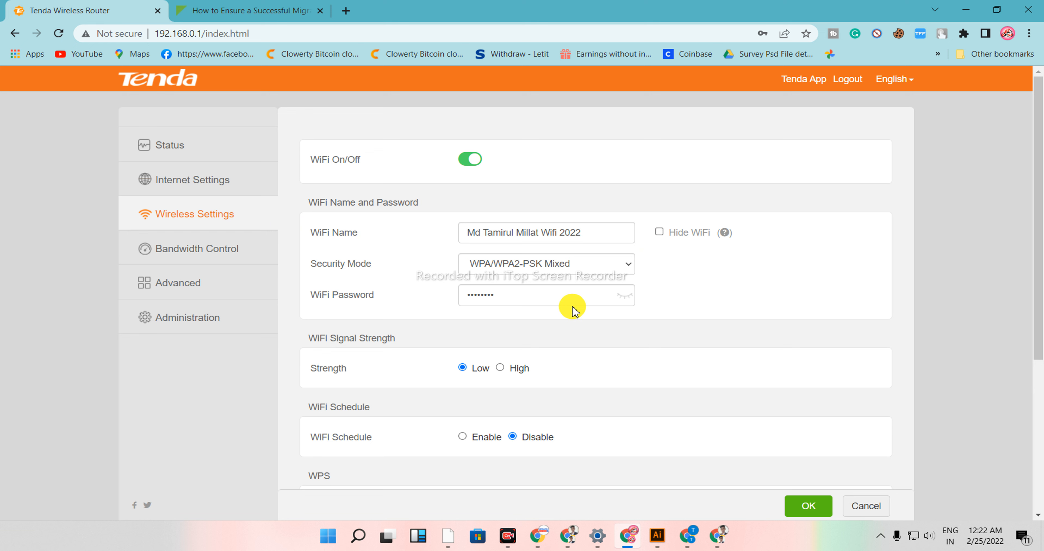
scroll(563, 305, "down", 3)
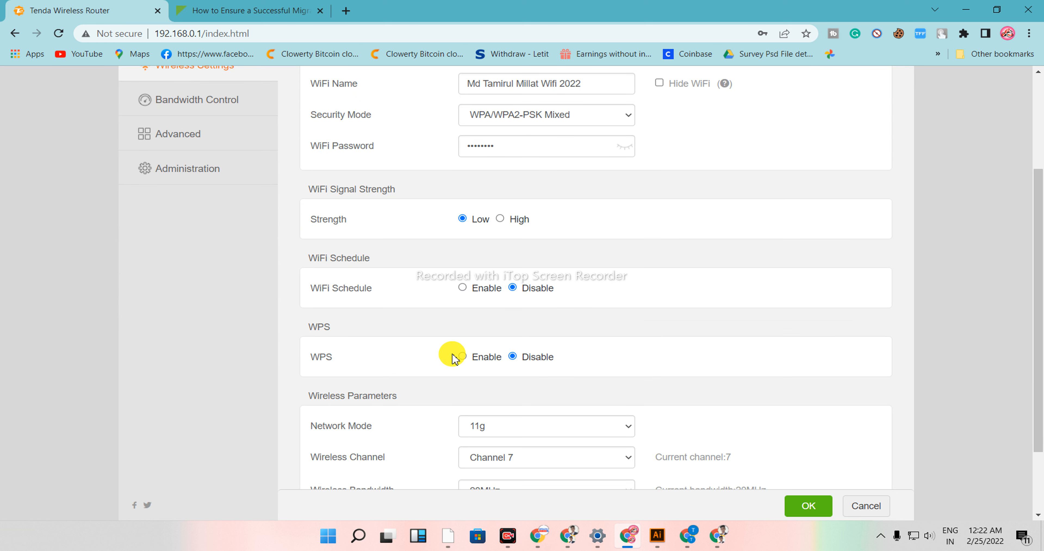
scroll(595, 206, "up", 3)
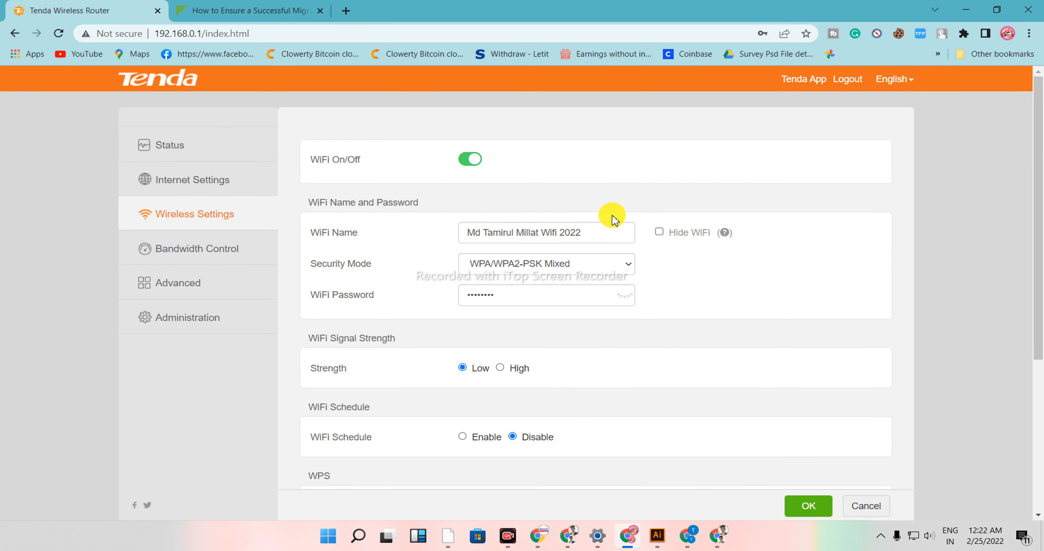
scroll(612, 219, "down", 5)
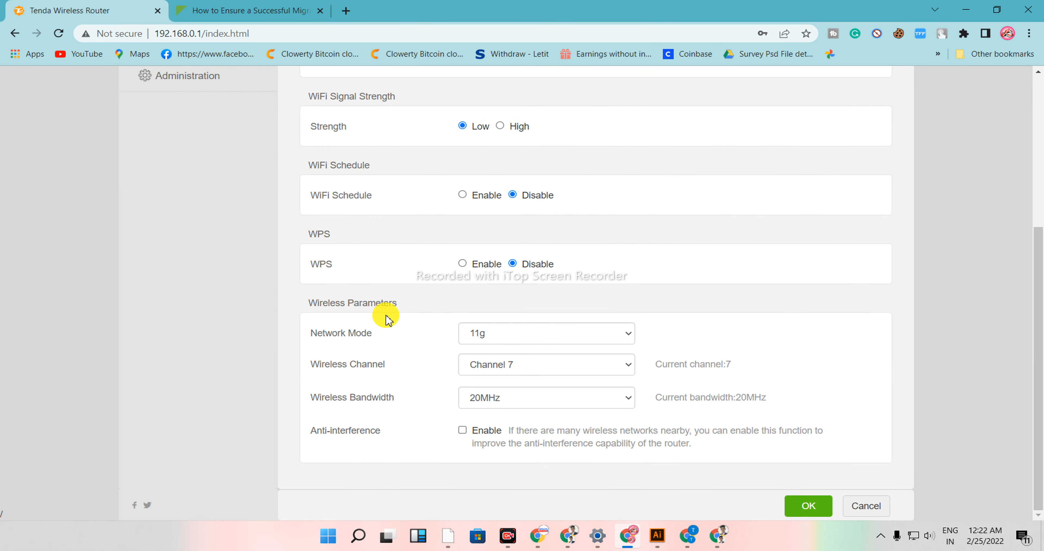
scroll(388, 315, "up", 5)
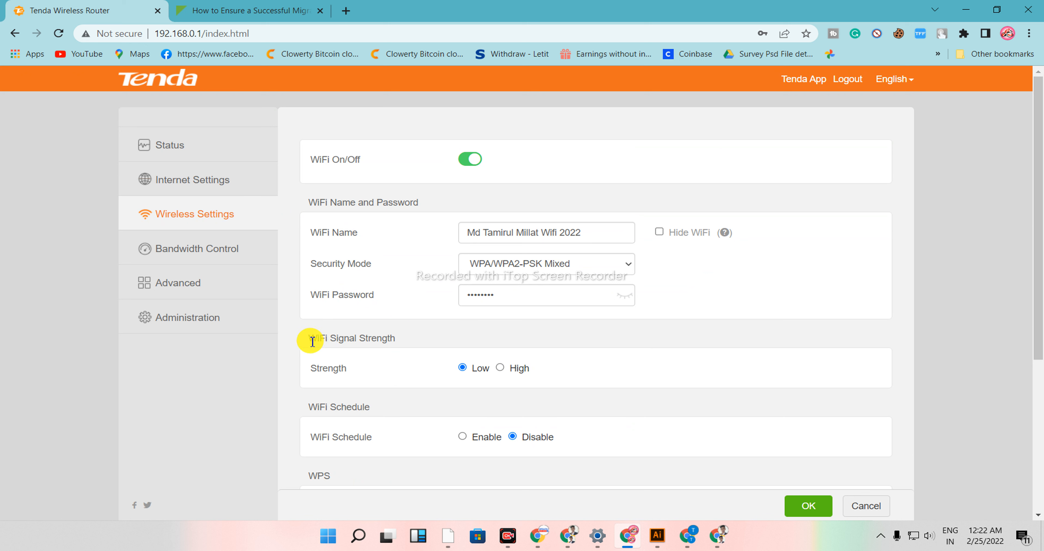
Set the WiFi signal strength to High
left_click_drag(313, 341, 388, 338)
left_click(347, 339)
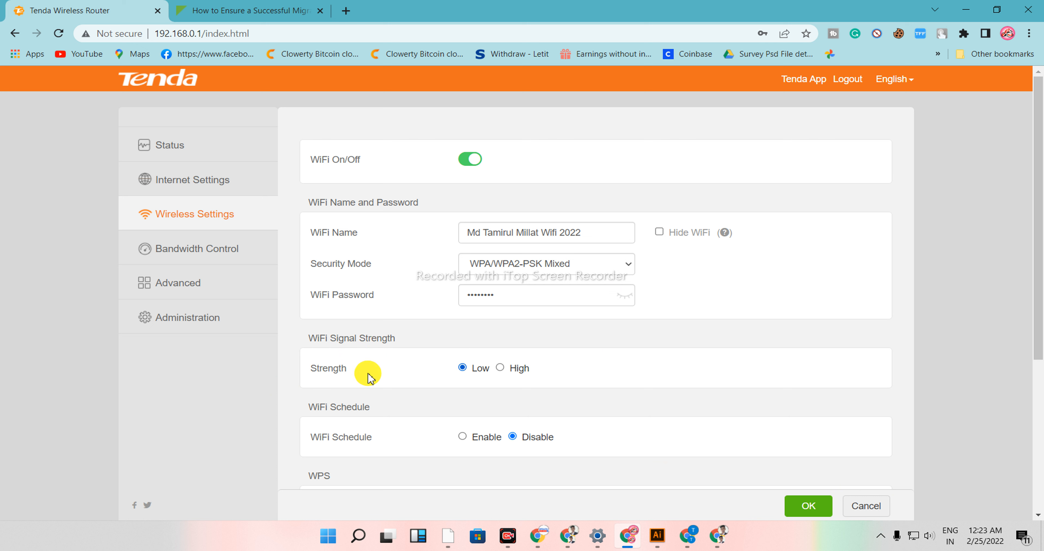
left_click_drag(315, 372, 406, 371)
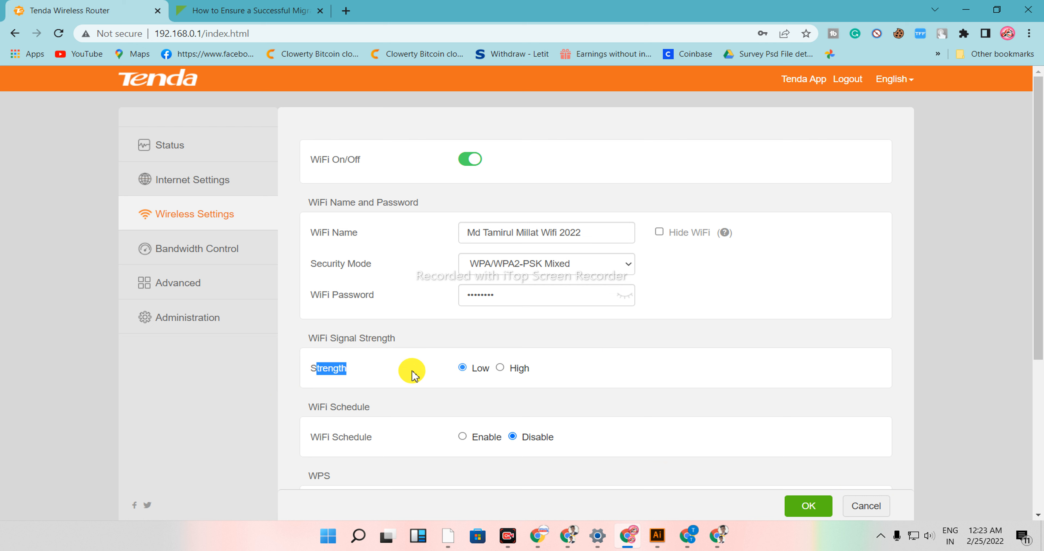
left_click(501, 369)
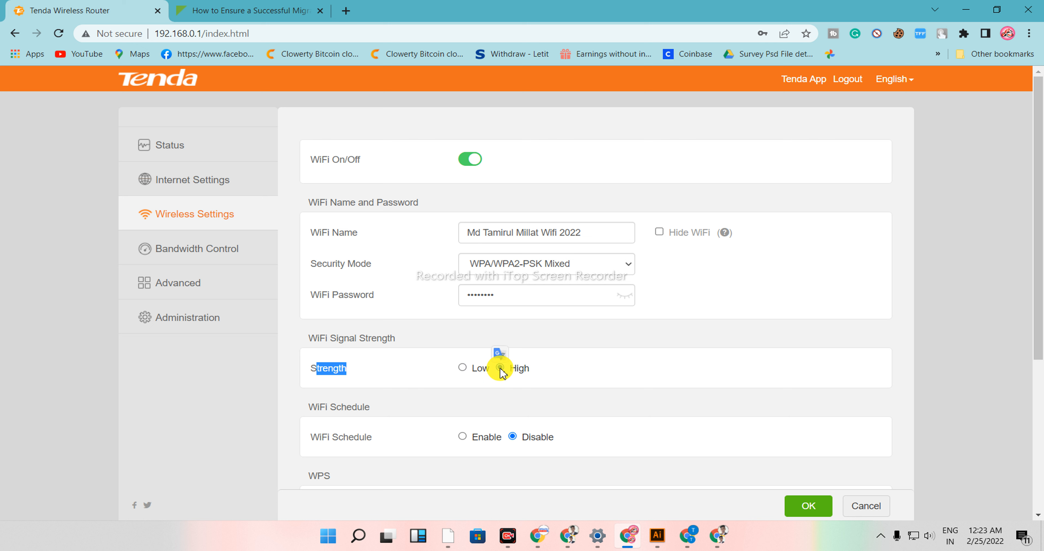
left_click(466, 370)
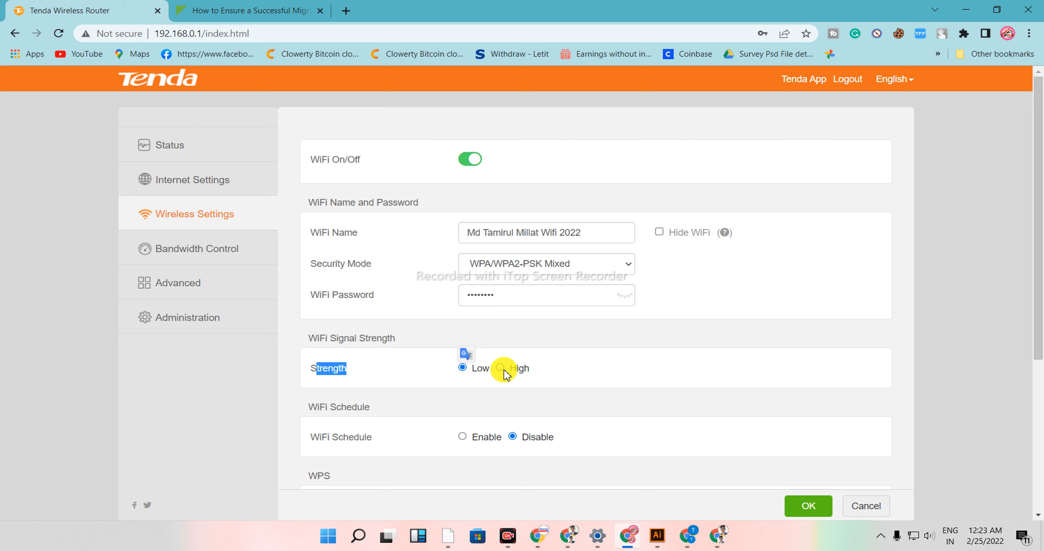
left_click(527, 369)
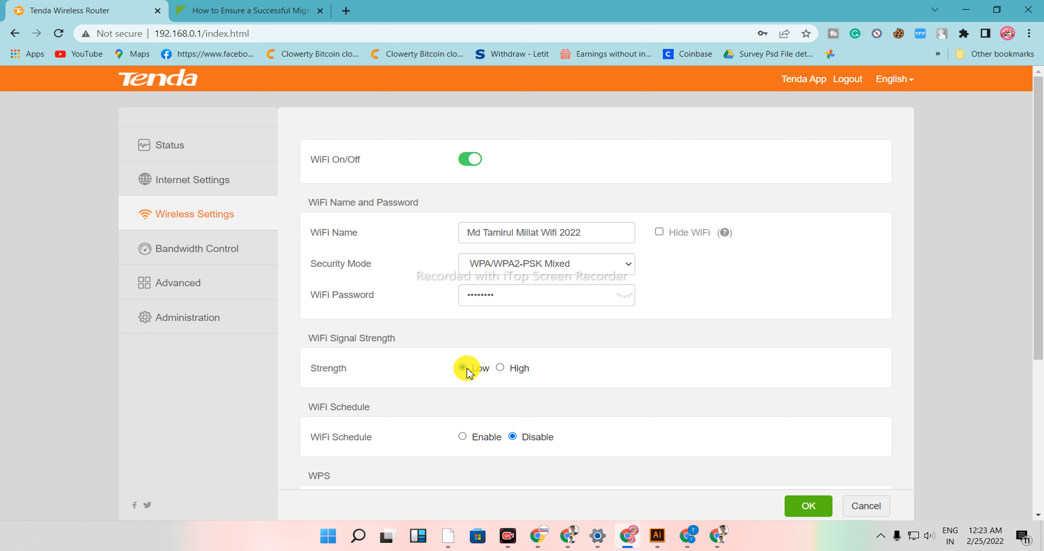
left_click(501, 368)
Try the network modes 11b/g and 11b in the wireless parameters, with the wireless bandwidth at 20MHz
scroll(502, 375, "down", 3)
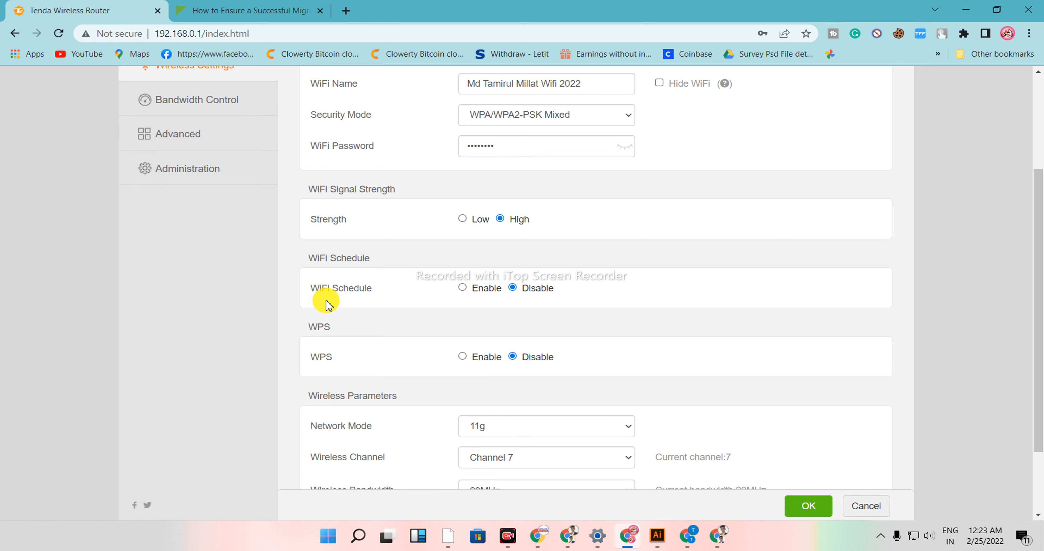
scroll(442, 397, "down", 2)
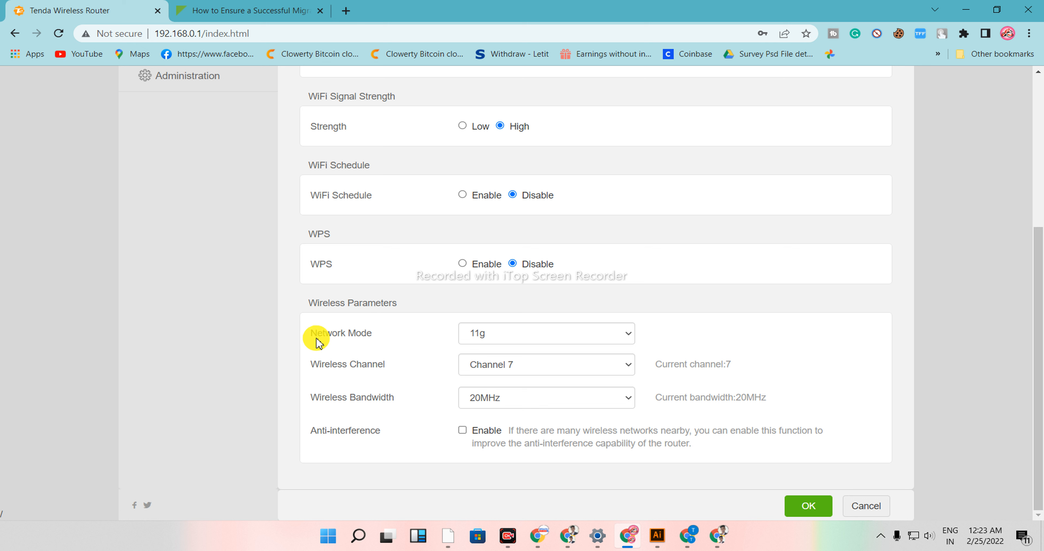
left_click_drag(308, 337, 496, 341)
left_click(495, 341)
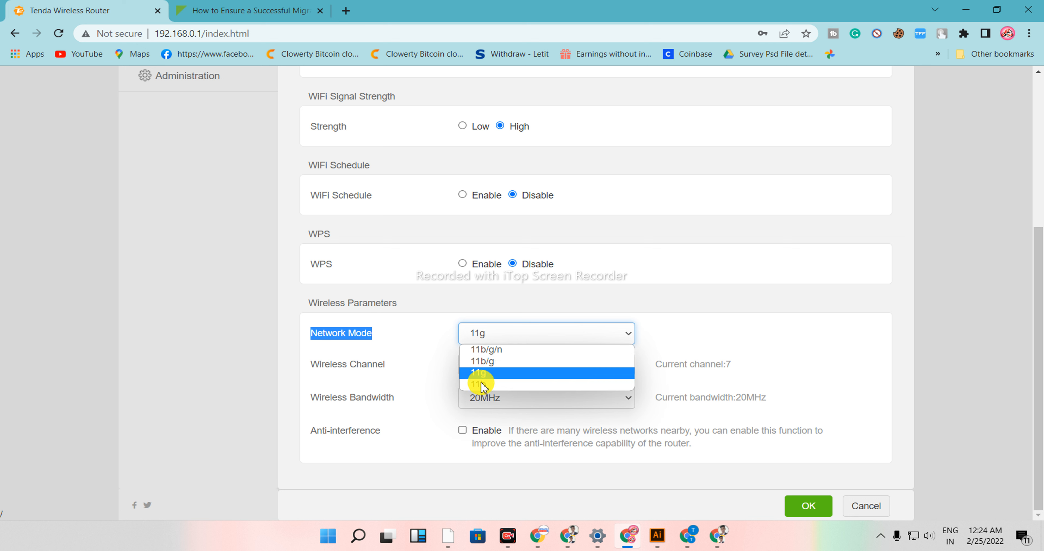
left_click(499, 367)
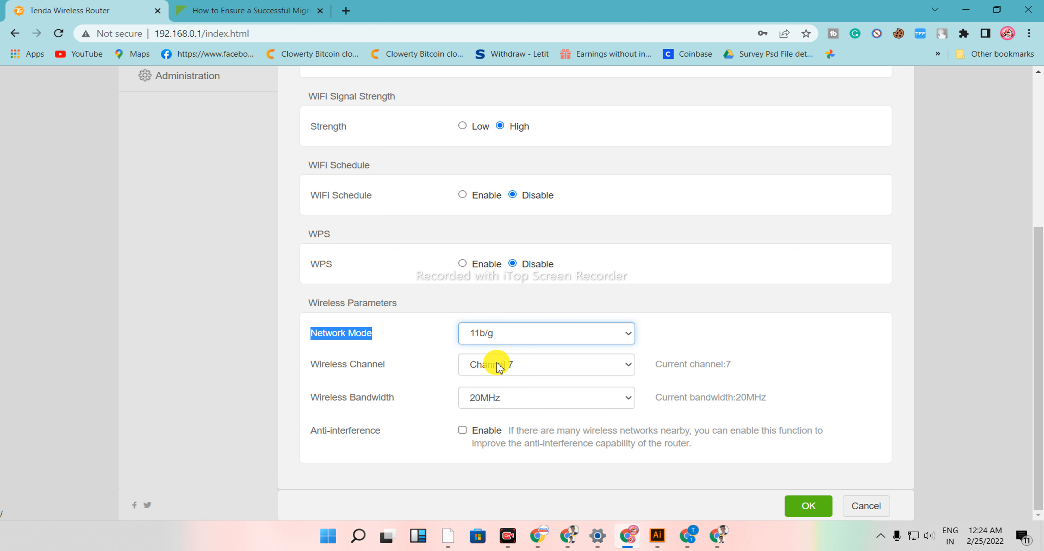
left_click(504, 340)
left_click(499, 379)
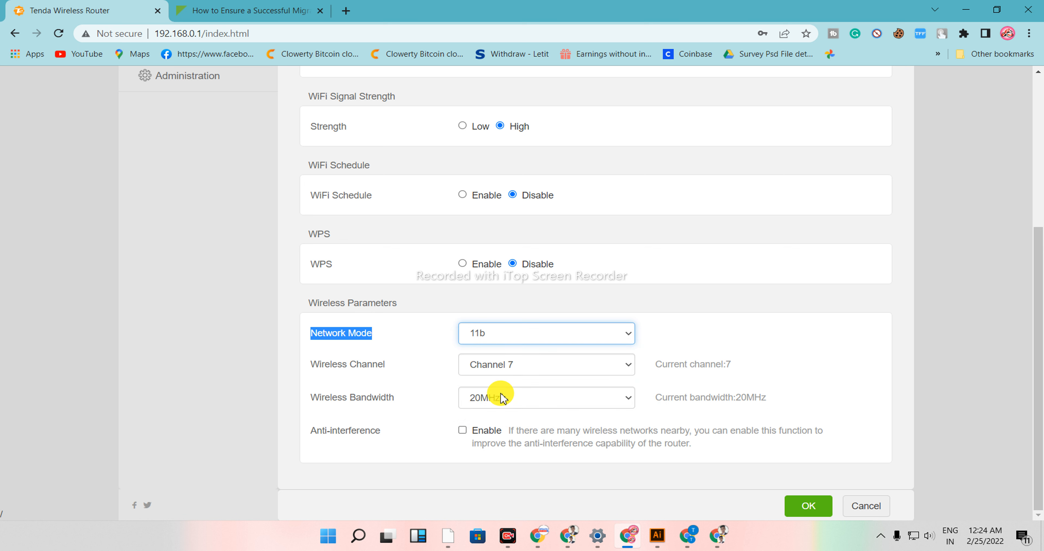
left_click(503, 397)
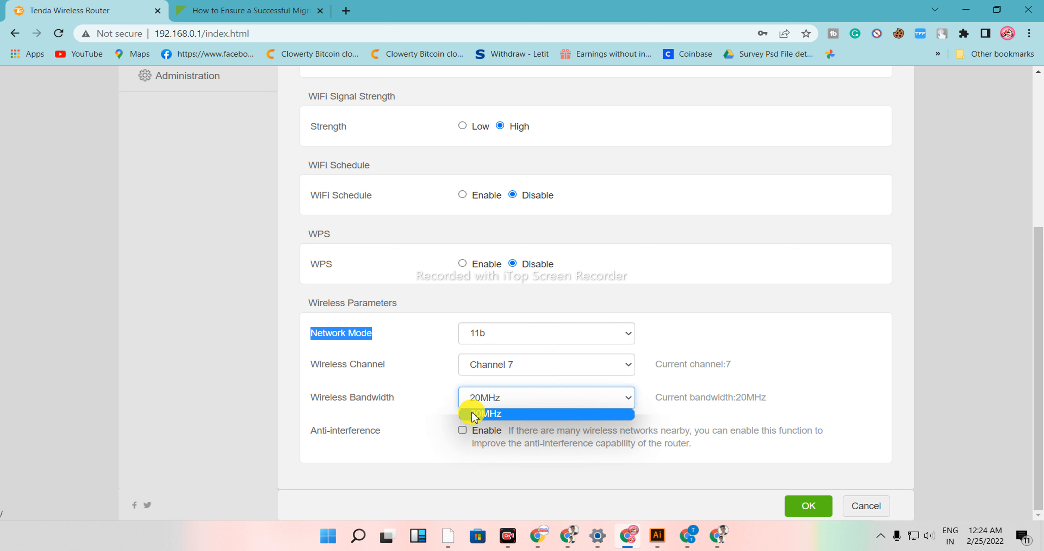
left_click(495, 413)
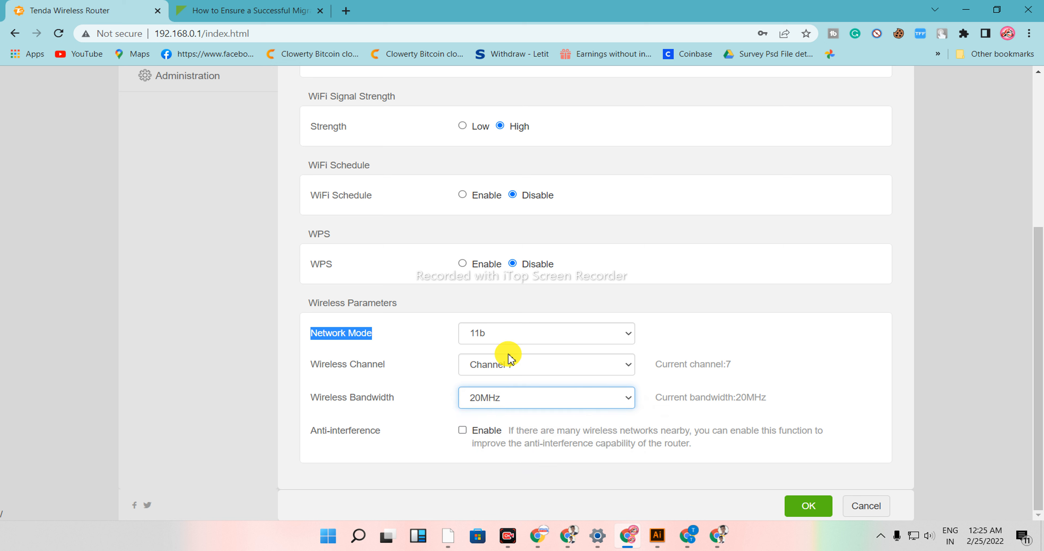
Try the network modes 11g and 11b/g, checking which wireless bandwidth options are offered with 11g
left_click(503, 334)
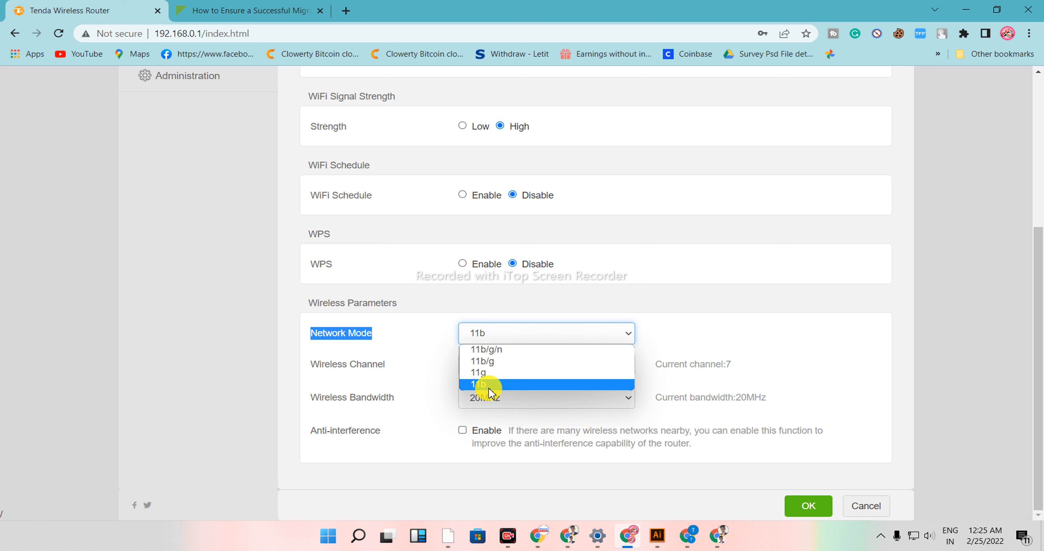
left_click(501, 375)
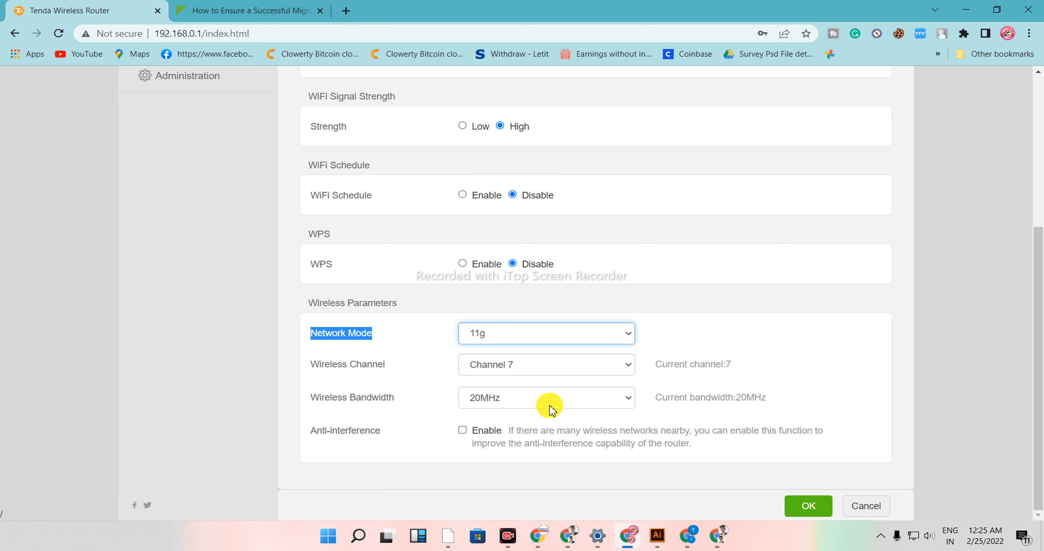
left_click(541, 395)
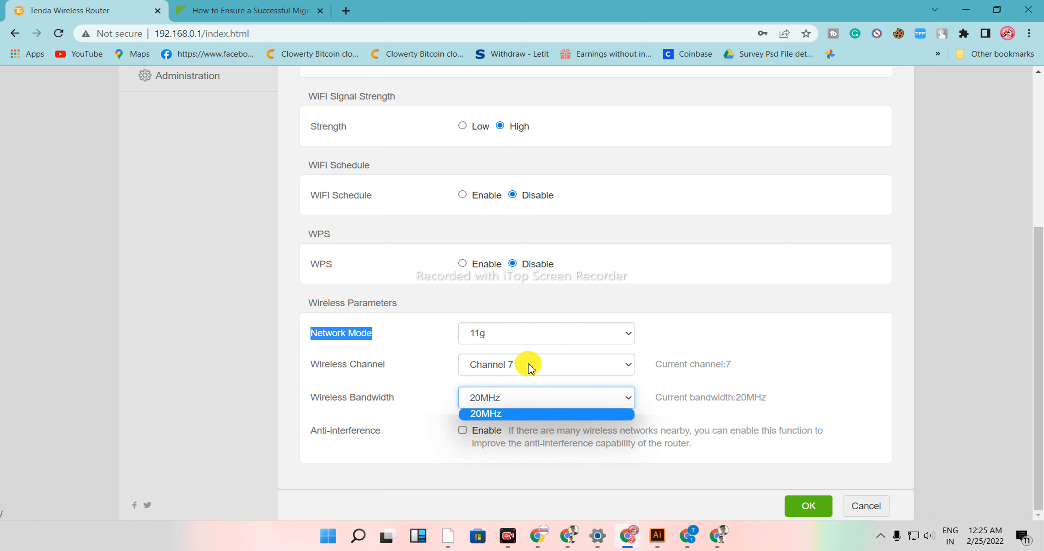
left_click(515, 336)
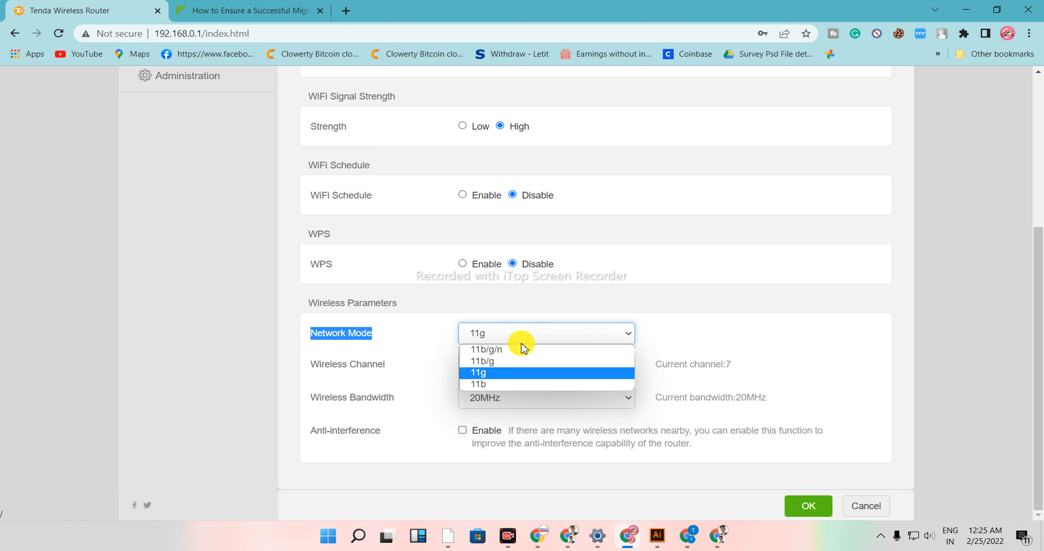
left_click(519, 363)
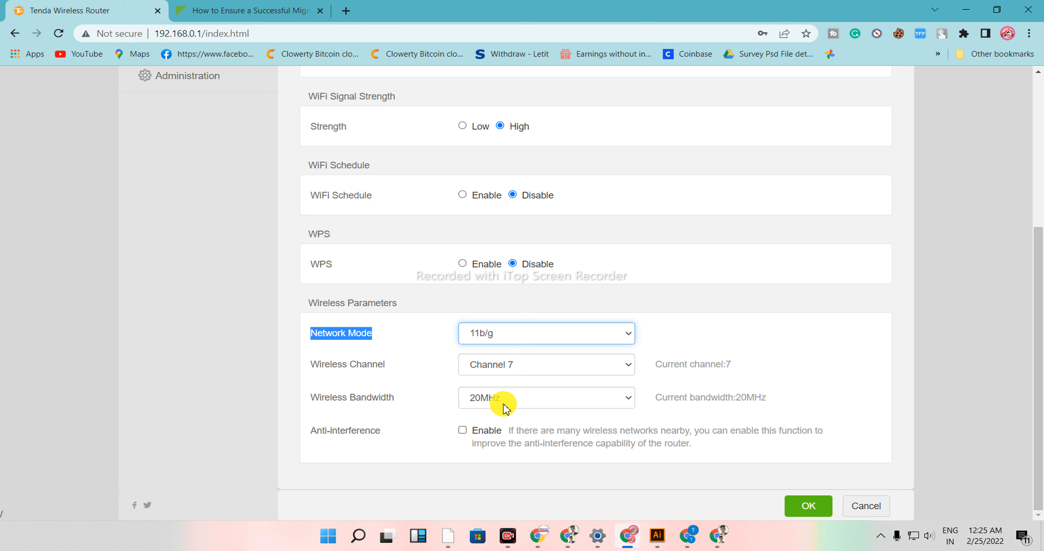
Set the network mode in the wireless parameters to 11b/g/n
left_click(514, 336)
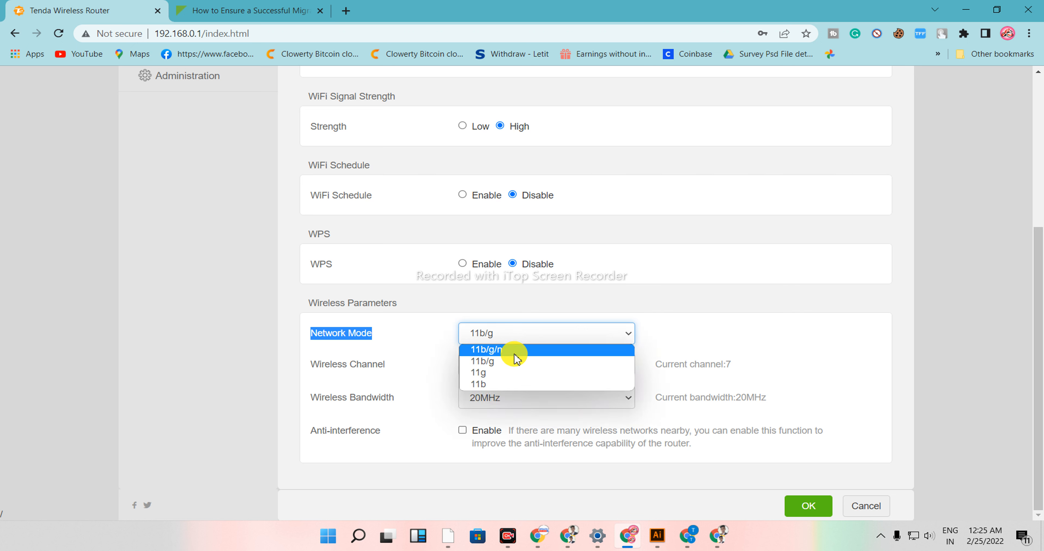
left_click(515, 350)
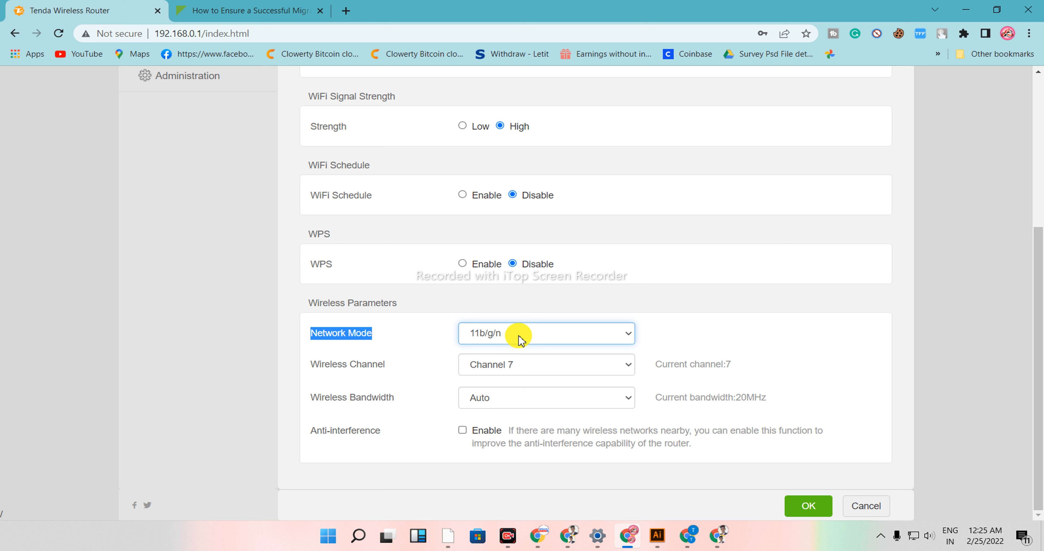
left_click(483, 333)
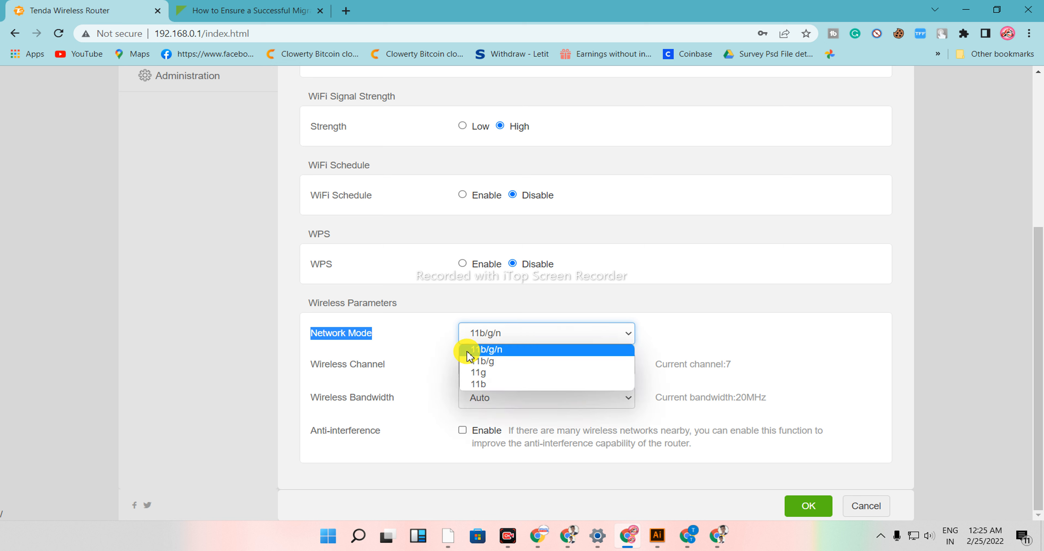
left_click(503, 351)
left_click(498, 340)
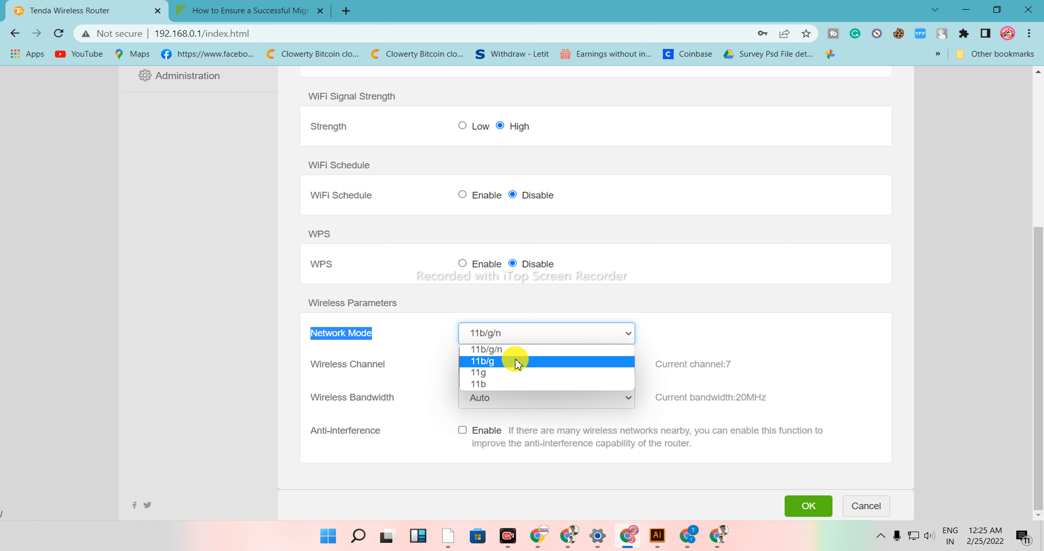
left_click(529, 347)
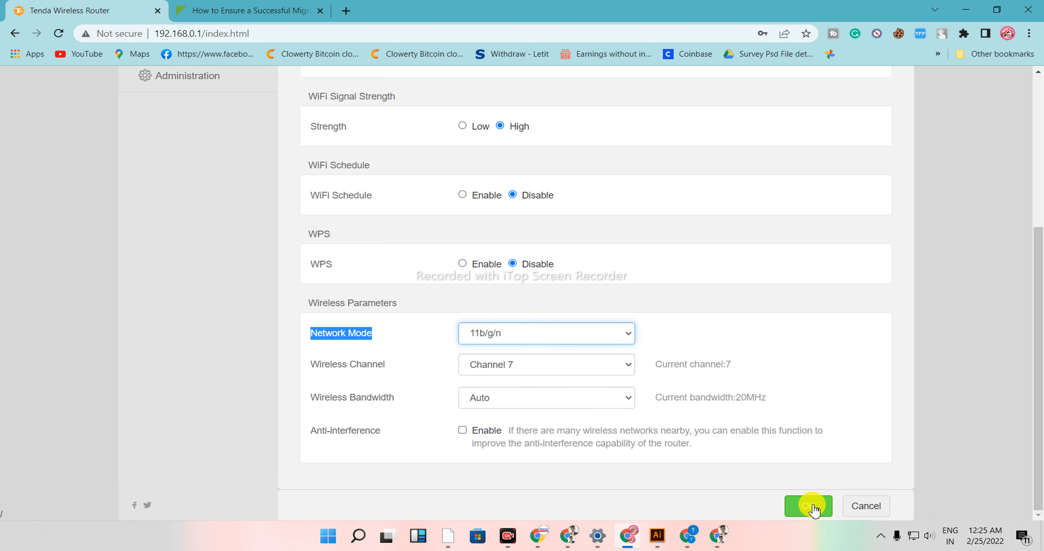
Set the wireless channel to Auto and the wireless bandwidth to 40MHz in the wireless parameters
left_click(526, 367)
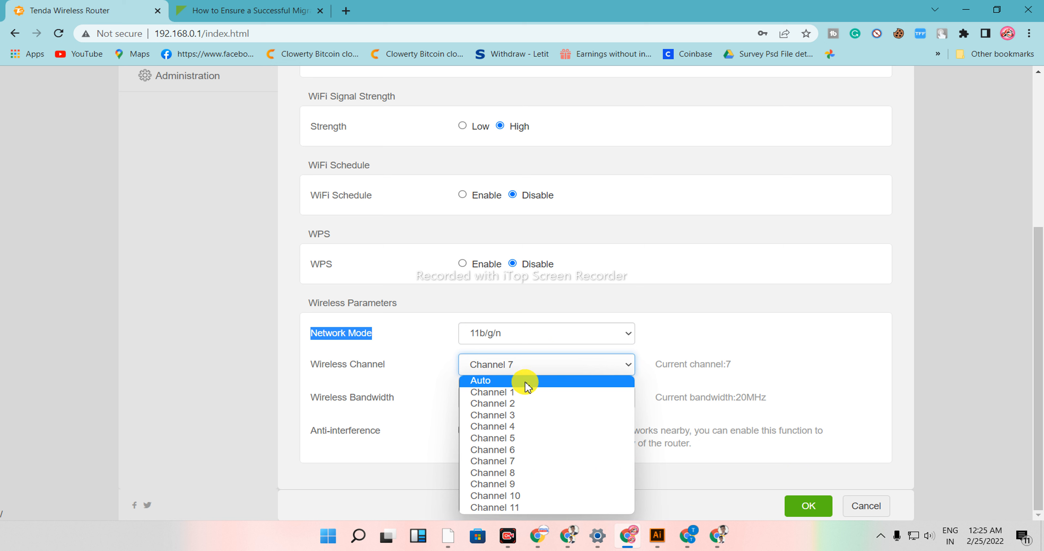
left_click(526, 381)
left_click(520, 401)
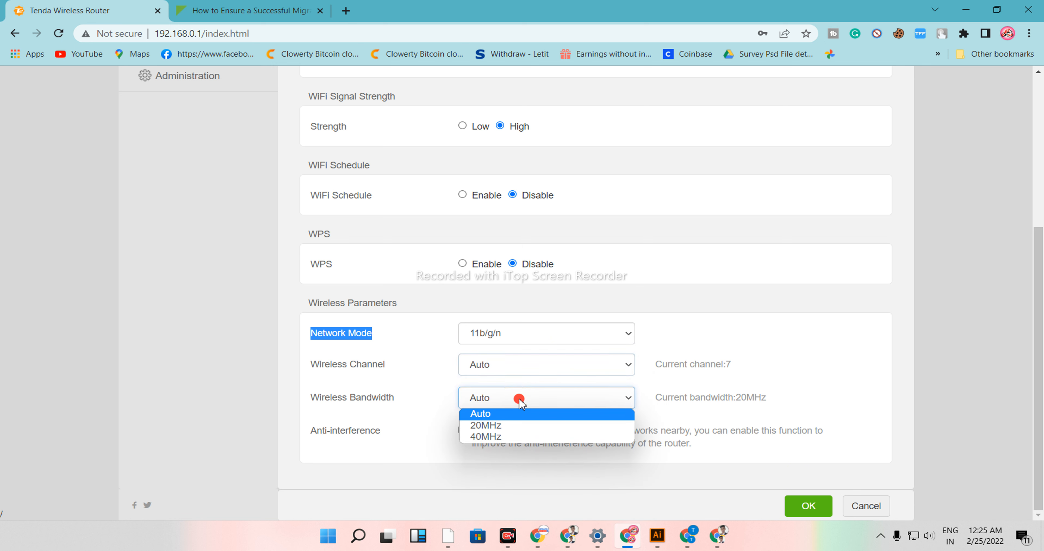
left_click(505, 438)
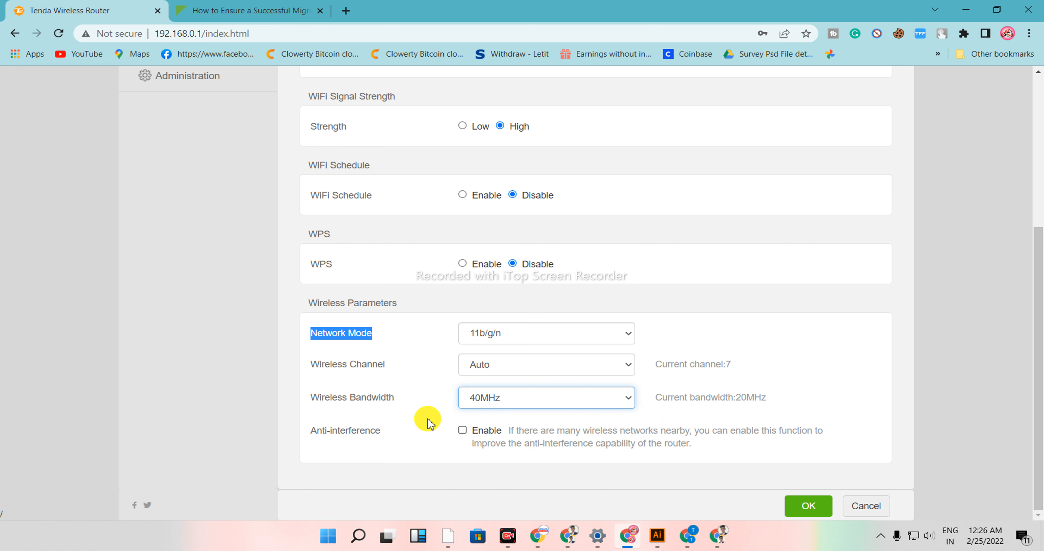
scroll(363, 344, "up", 4)
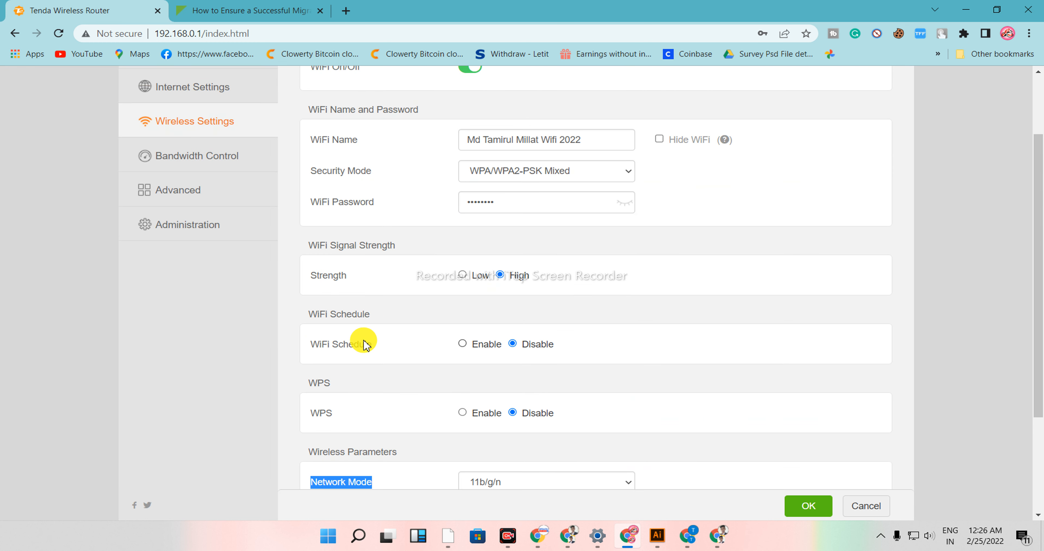
scroll(367, 345, "down", 4)
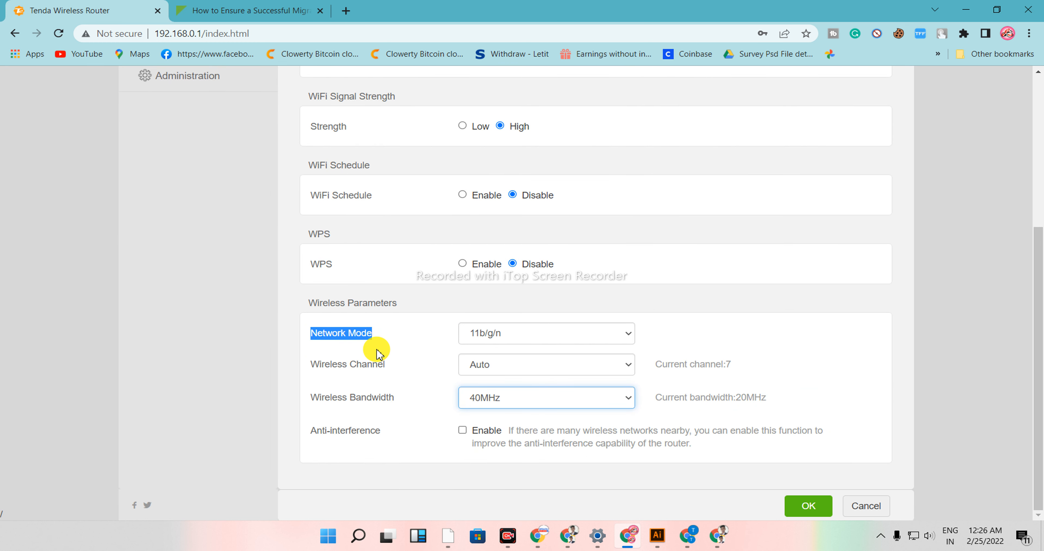
scroll(379, 353, "up", 5)
scroll(381, 359, "down", 5)
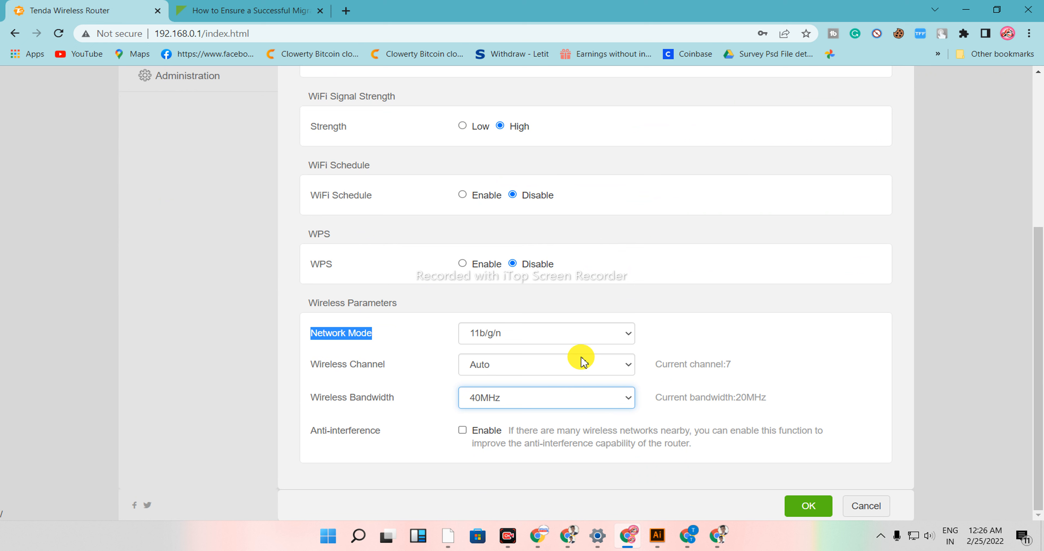
scroll(566, 359, "up", 3)
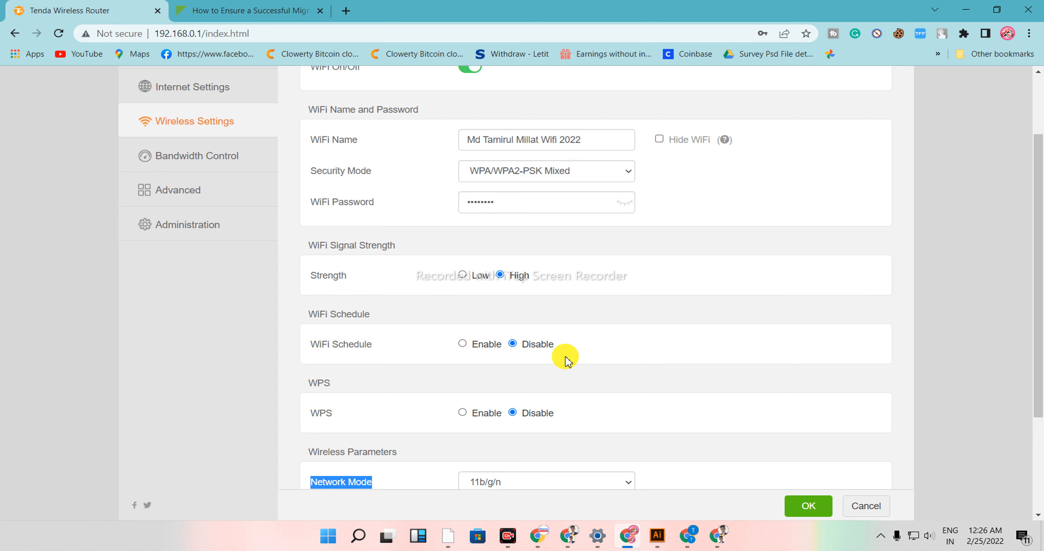
scroll(566, 358, "down", 3)
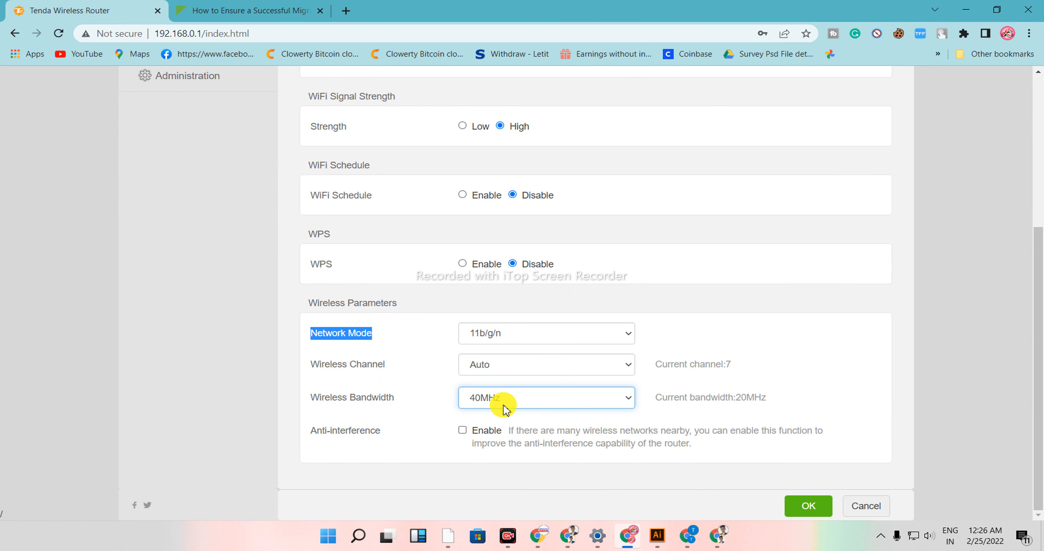
Check the wireless bandwidth options, keep 40MHz selected and save the wireless settings
left_click(474, 399)
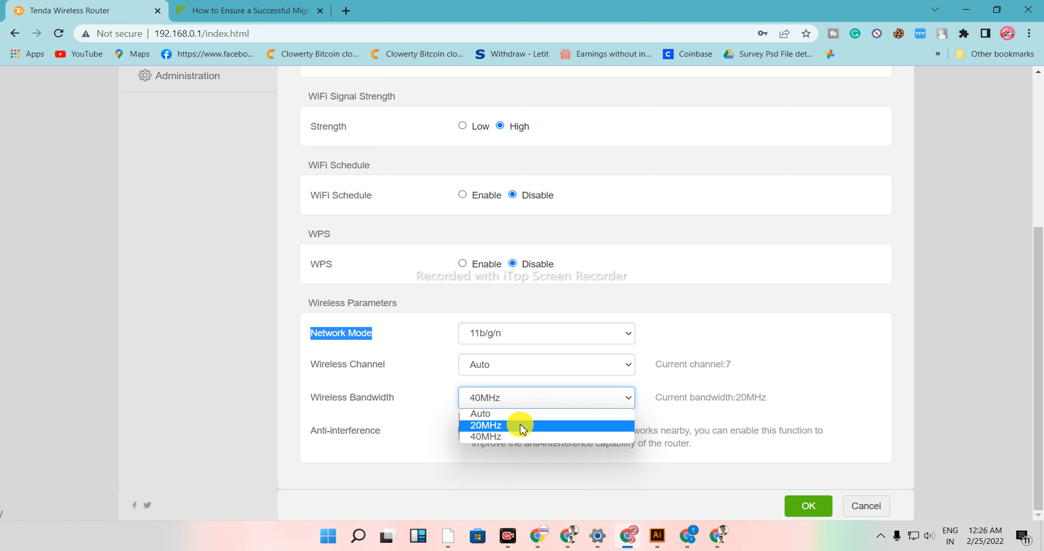
left_click(720, 414)
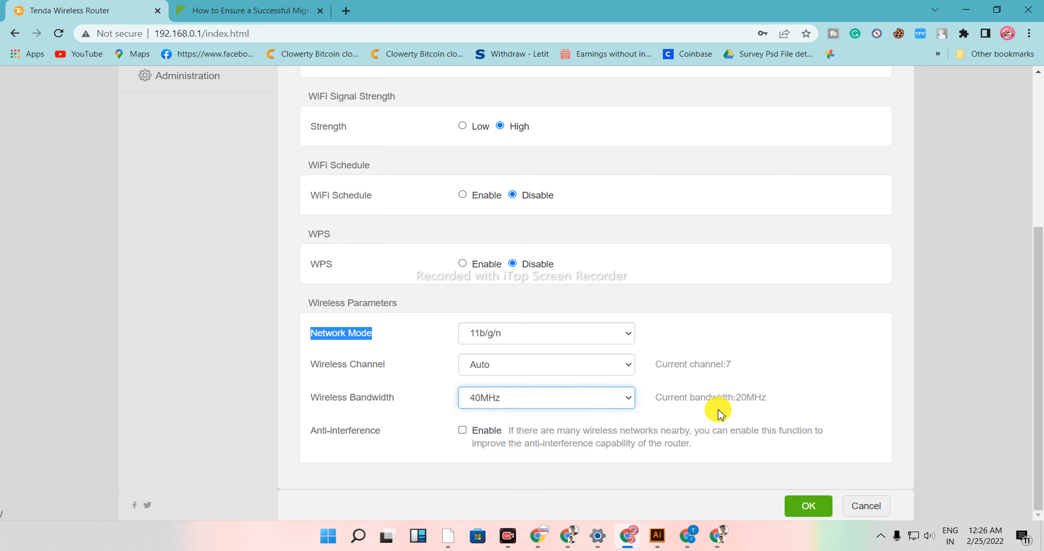
left_click(541, 399)
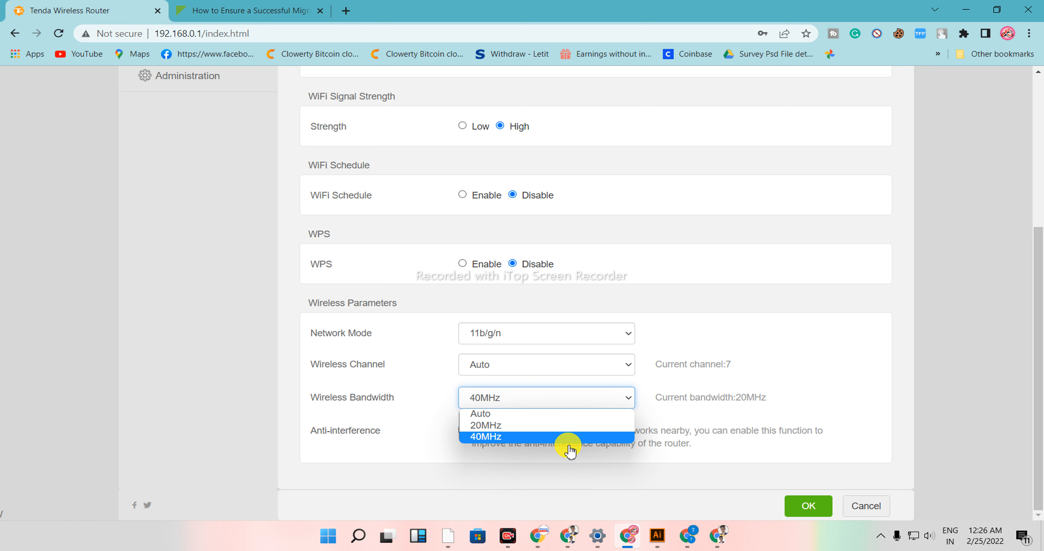
left_click(816, 507)
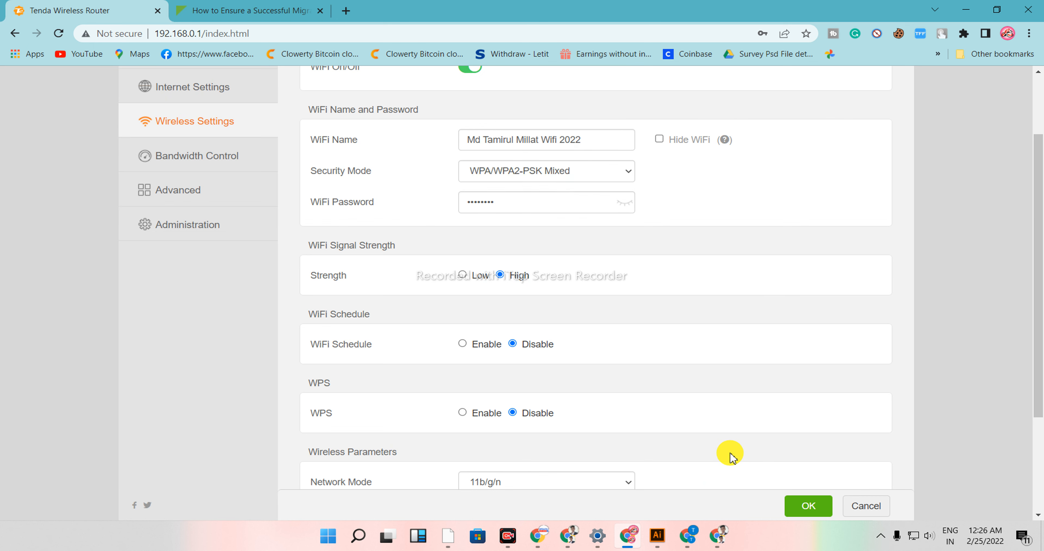
Review the saved wireless settings, from signal strength to network mode, wireless channel and wireless bandwidth
scroll(730, 454, "down", 4)
scroll(725, 451, "up", 4)
scroll(613, 466, "down", 4)
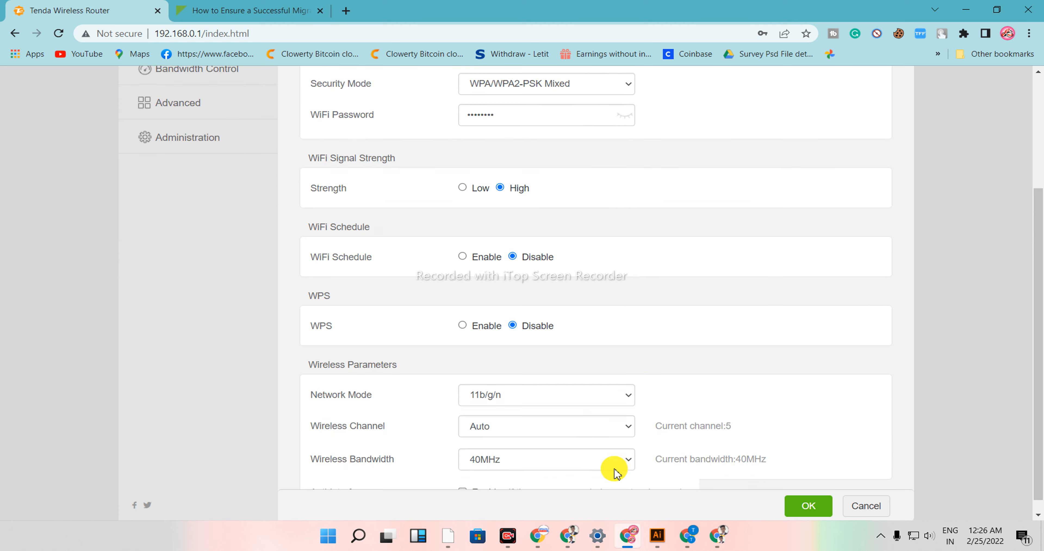
scroll(612, 468, "up", 5)
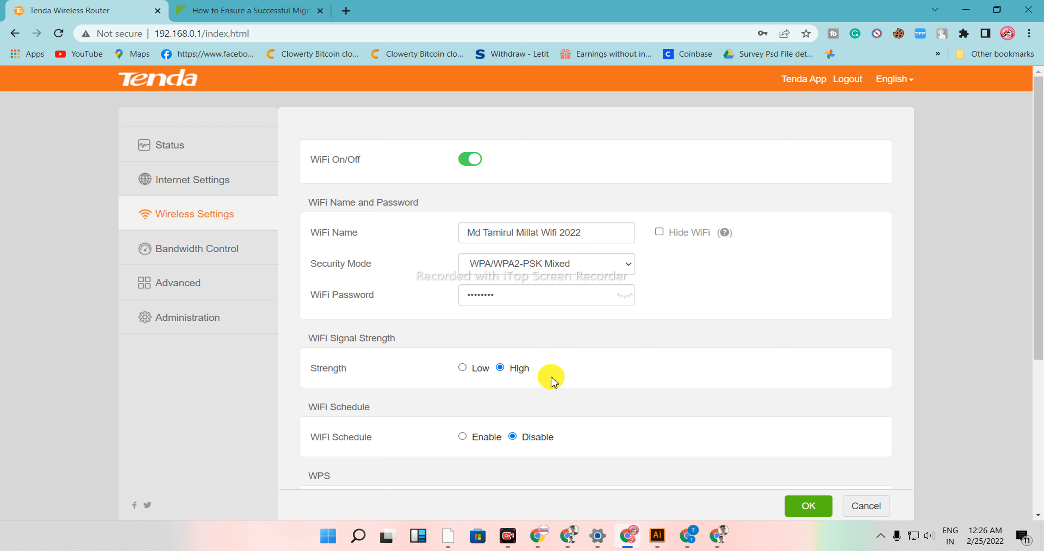
scroll(513, 377, "down", 1)
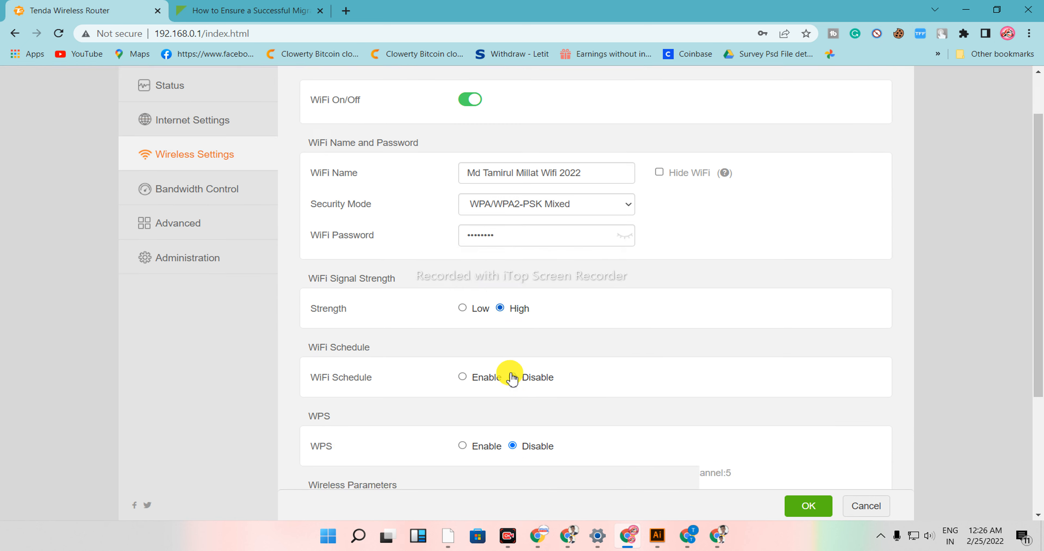
scroll(513, 378, "down", 2)
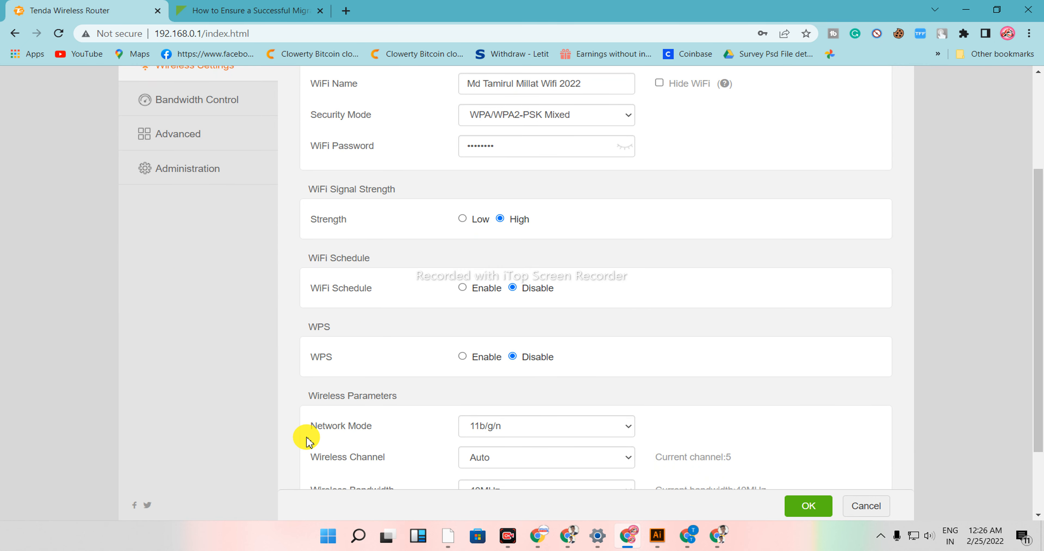
left_click_drag(308, 427, 452, 435)
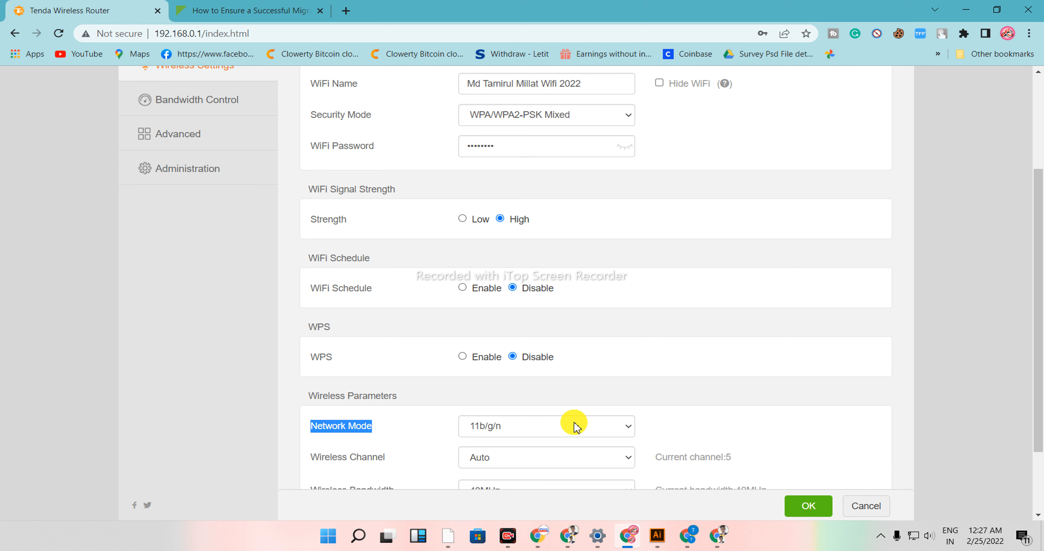
scroll(559, 417, "down", 2)
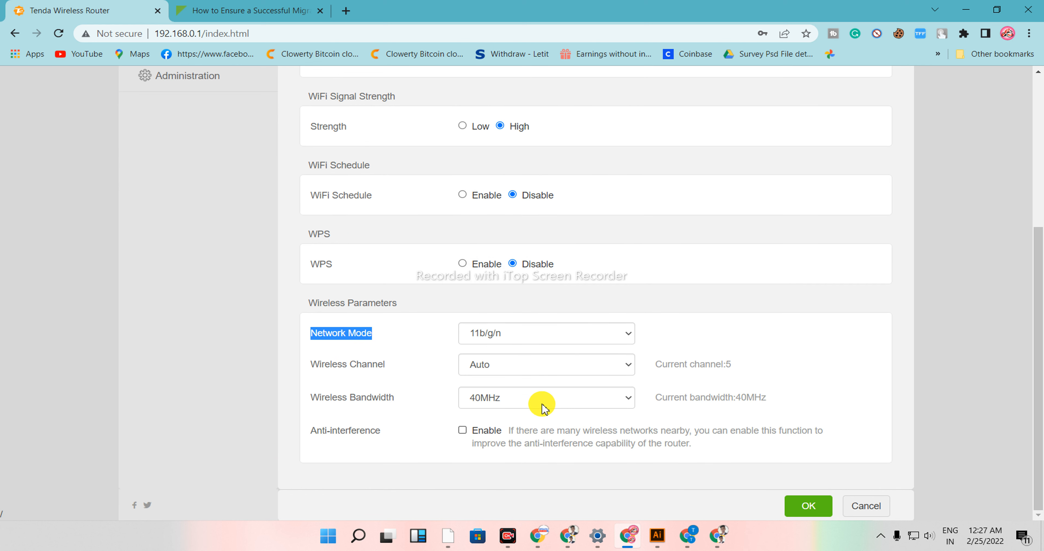
Confirm 40MHz as the wireless bandwidth and save the wireless settings once more
left_click(512, 408)
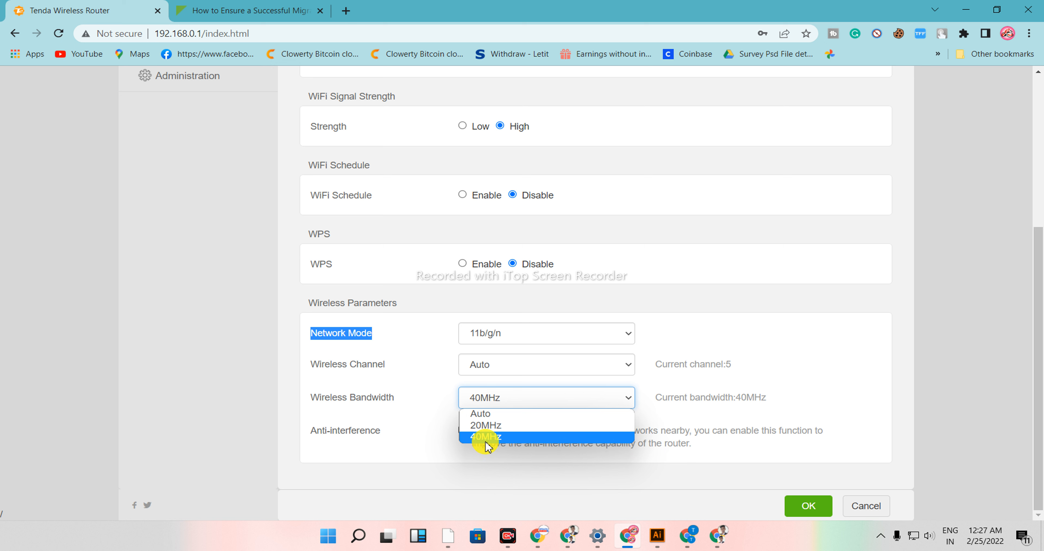
left_click(790, 505)
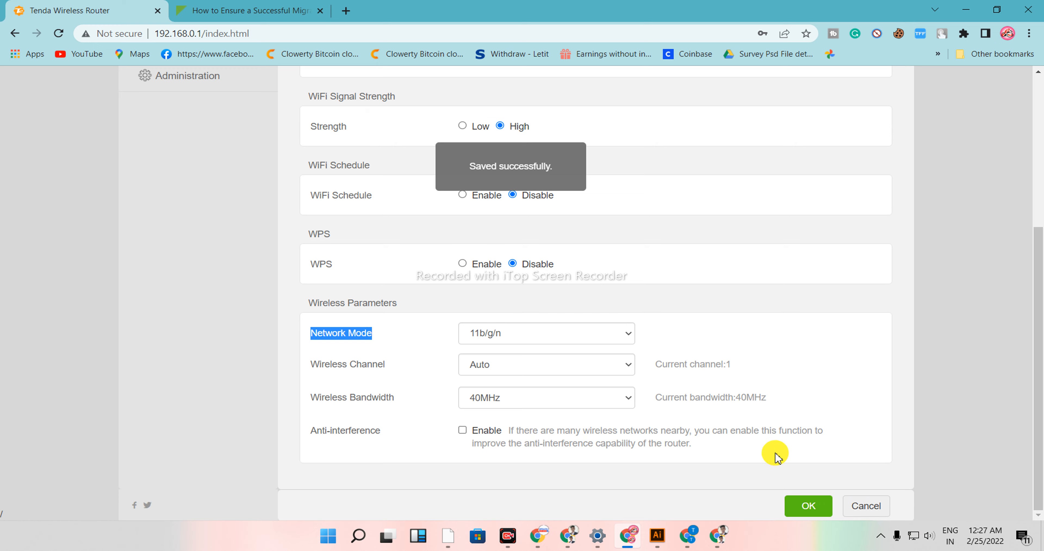
scroll(696, 421, "up", 4)
scroll(696, 422, "up", 2)
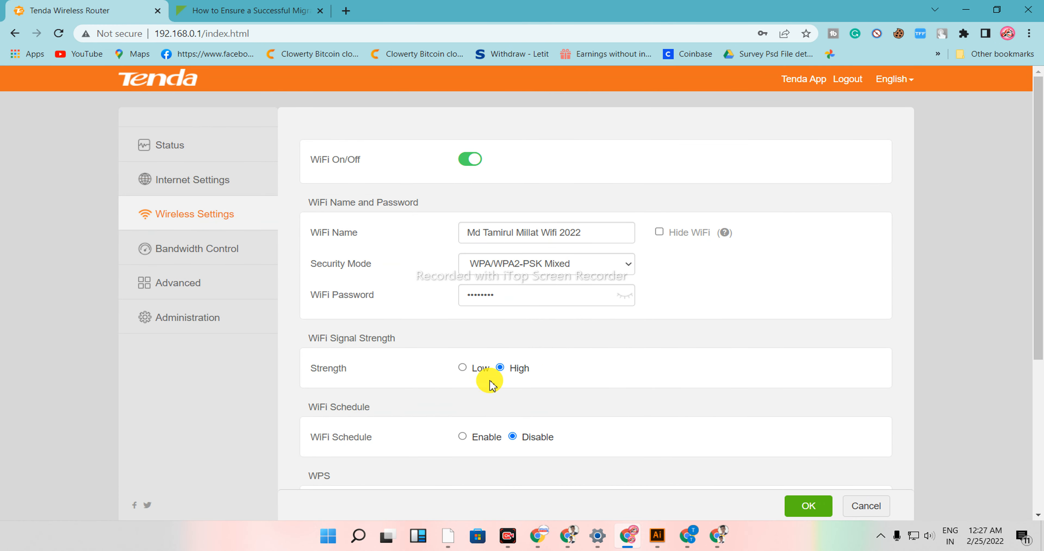